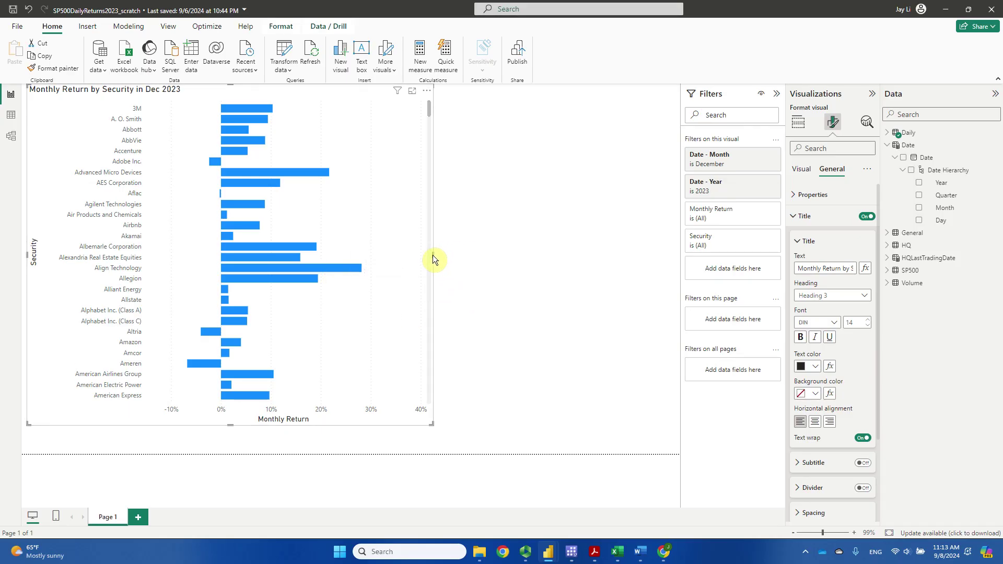
Make the monthly return bar chart narrower and shorter, and move it across the canvas to free space for another visual
{"action": "left_click_drag", "start_coordinate": [432, 255], "coordinate": [415, 259]}
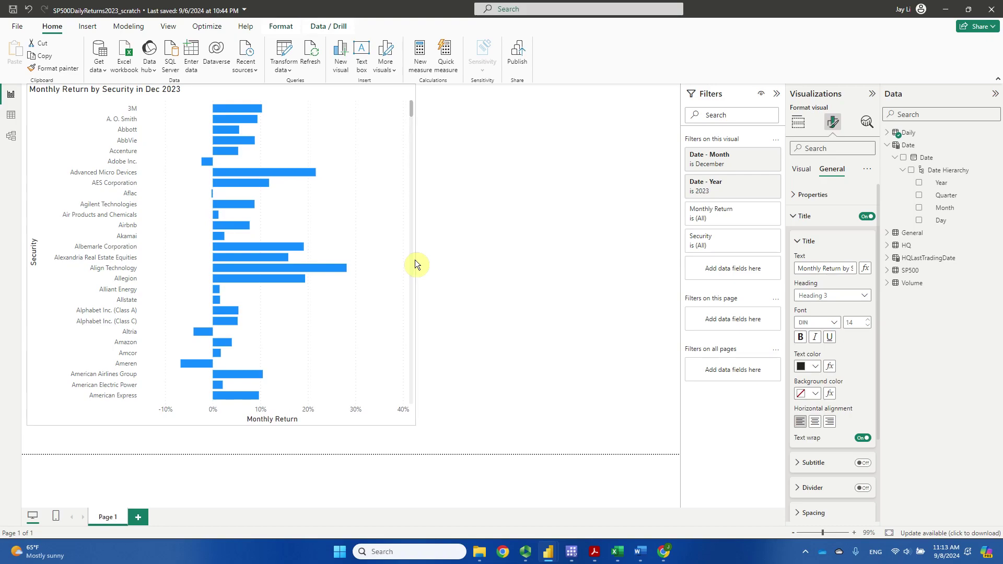
{"action": "left_click_drag", "start_coordinate": [221, 86], "coordinate": [223, 134]}
{"action": "left_click_drag", "start_coordinate": [223, 424], "coordinate": [223, 441]}
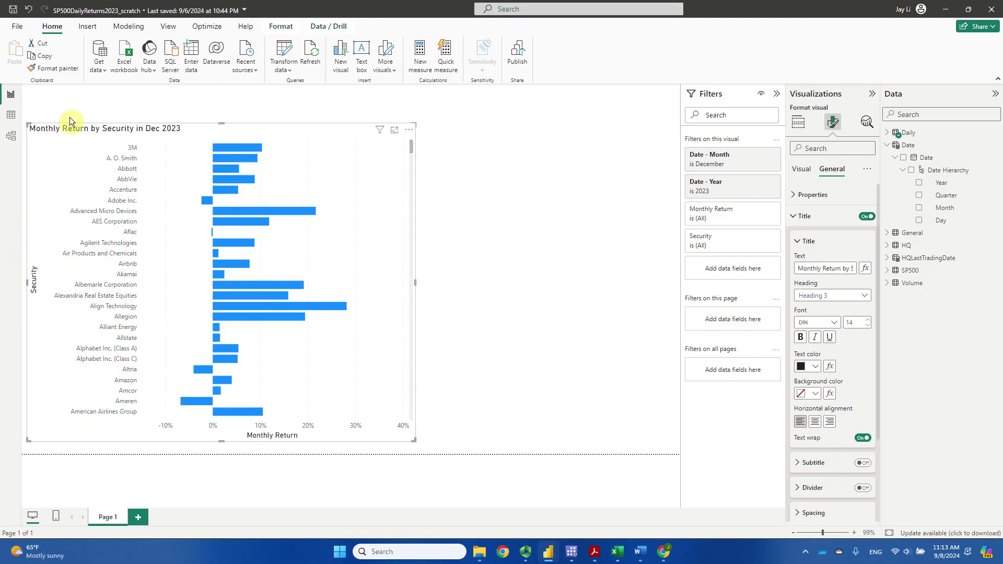
{"action": "left_click_drag", "start_coordinate": [80, 129], "coordinate": [303, 128]}
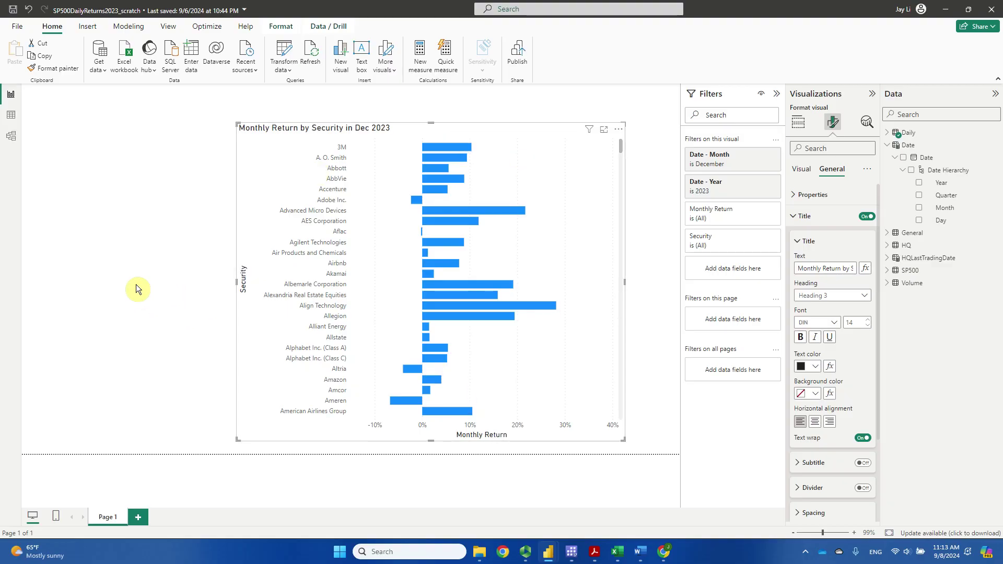
{"action": "left_click", "coordinate": [190, 300]}
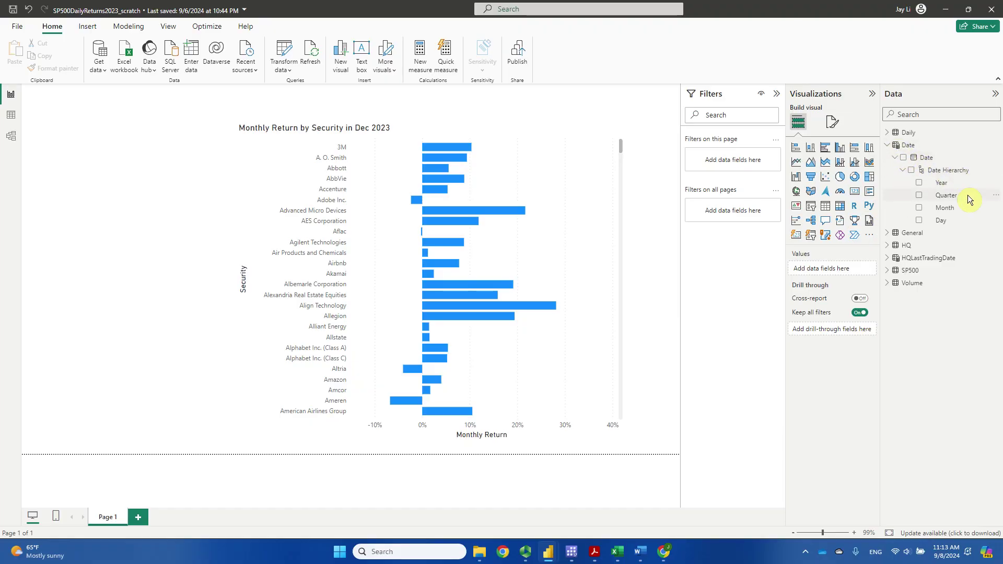
Add a table with Year and Month from the Date Hierarchy and narrow it to fit beside the bar chart
{"action": "left_click", "coordinate": [919, 183]}
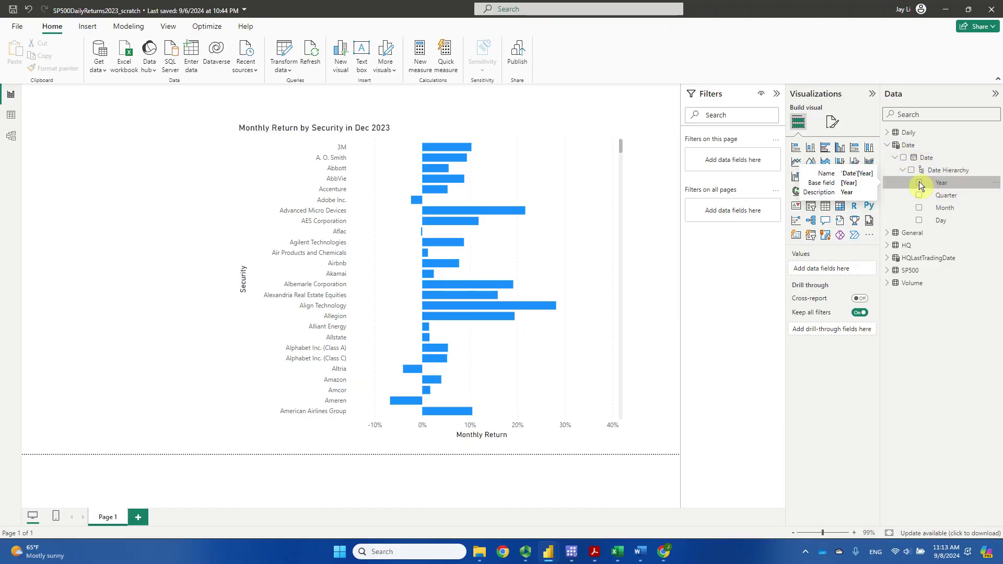
{"action": "left_click", "coordinate": [920, 208]}
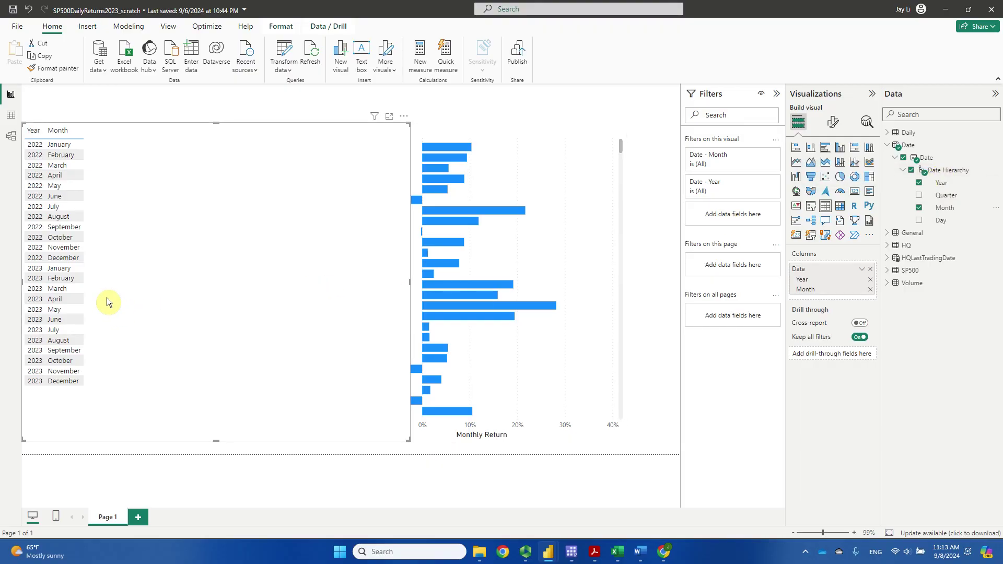
{"action": "left_click_drag", "start_coordinate": [411, 281], "coordinate": [193, 269]}
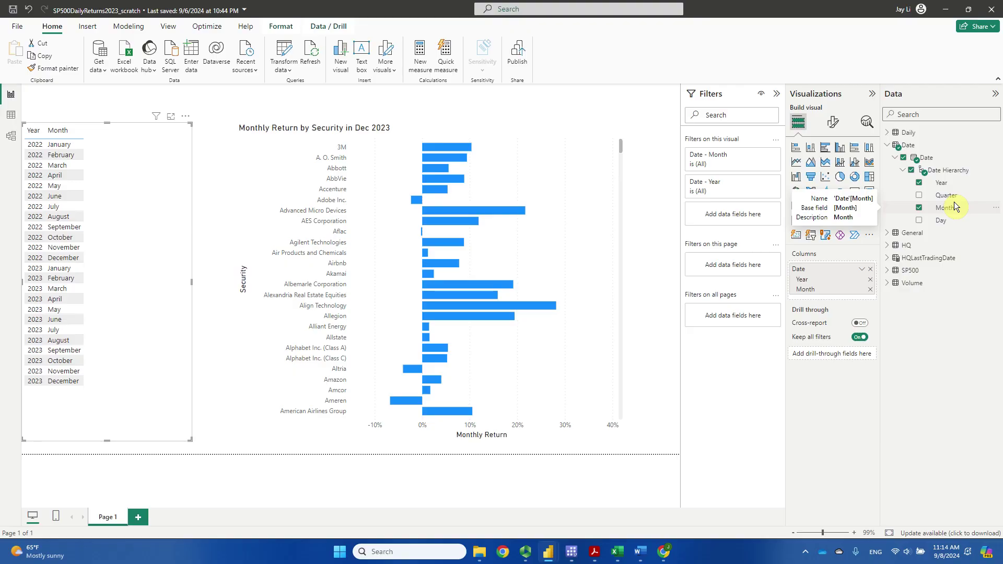
Convert the Year and Month table into a slicer and narrow it slightly
{"action": "mouse_move", "coordinate": [448, 298]}
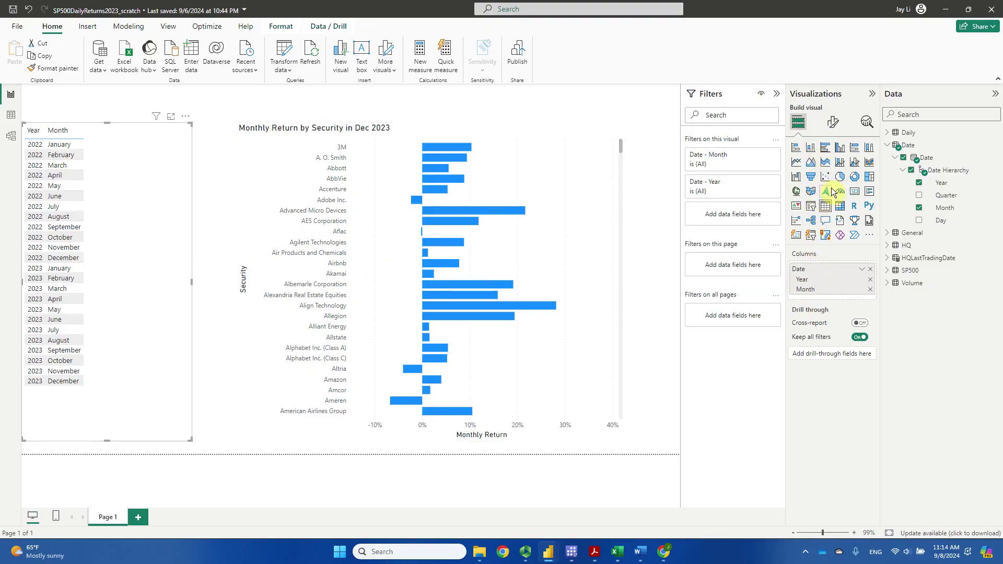
{"action": "left_click", "coordinate": [811, 210]}
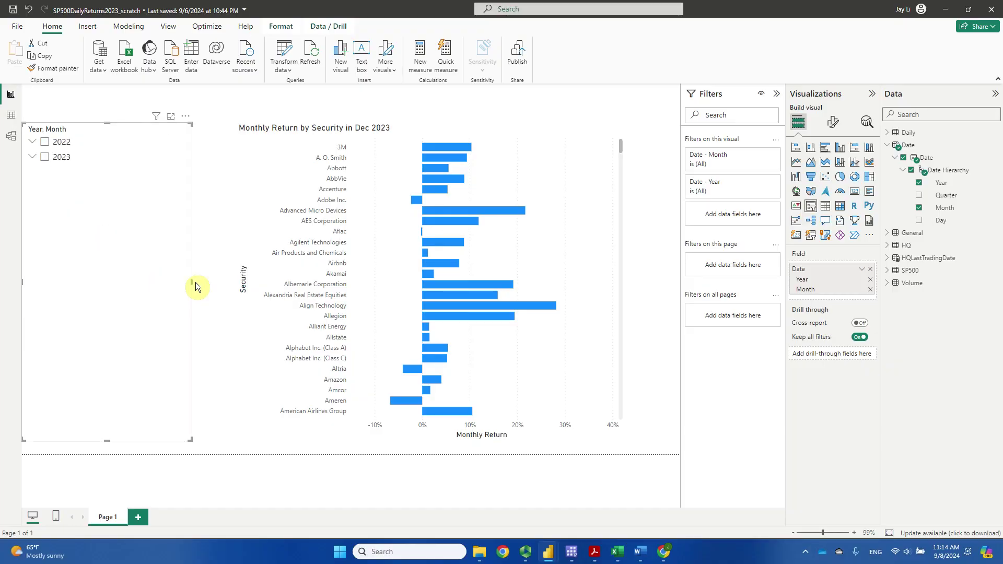
{"action": "left_click_drag", "start_coordinate": [196, 285], "coordinate": [175, 282]}
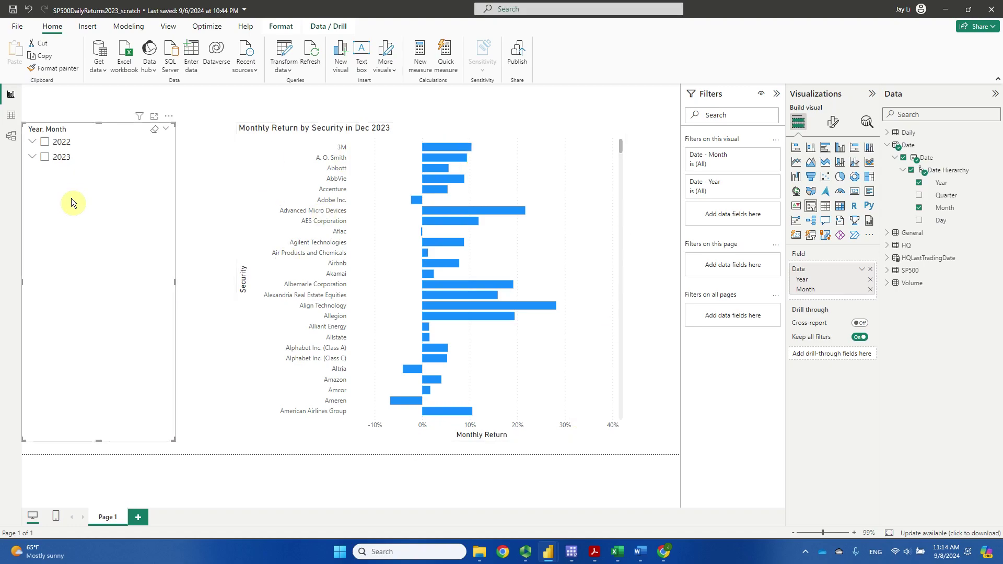
Look through the months under 2022 and 2023 in the slicer, and select February 2023
{"action": "left_click", "coordinate": [32, 157]}
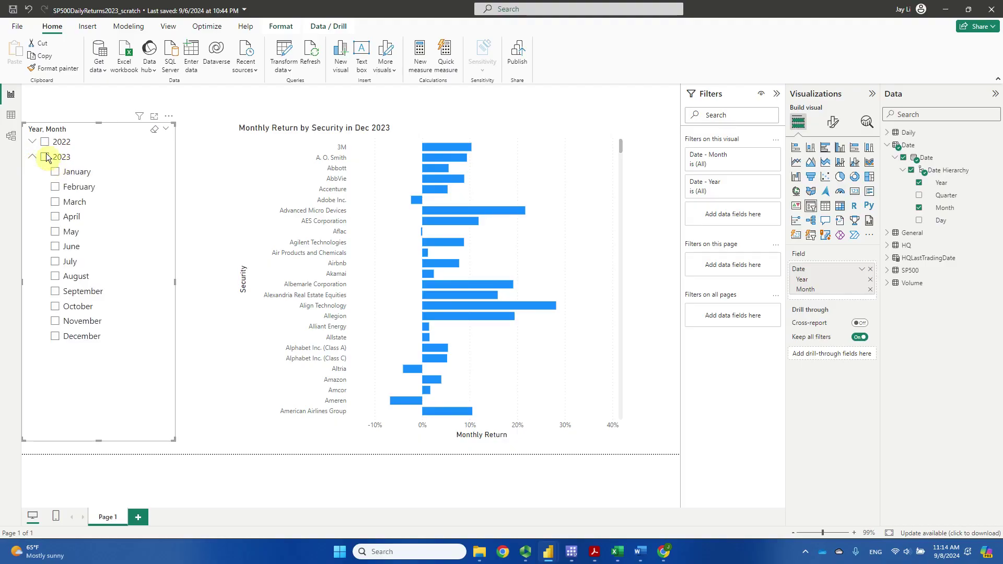
{"action": "left_click", "coordinate": [32, 142]}
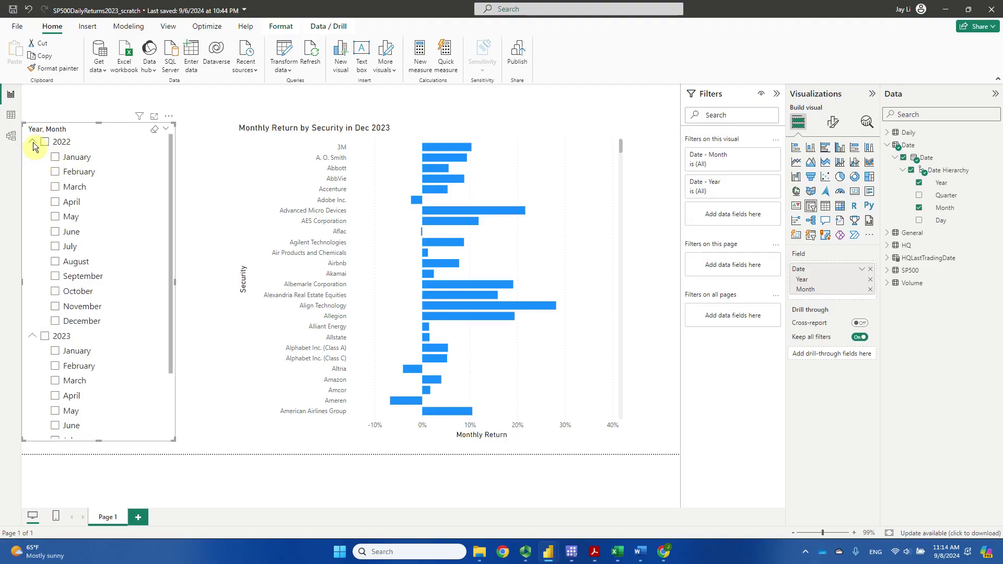
{"action": "left_click", "coordinate": [33, 142]}
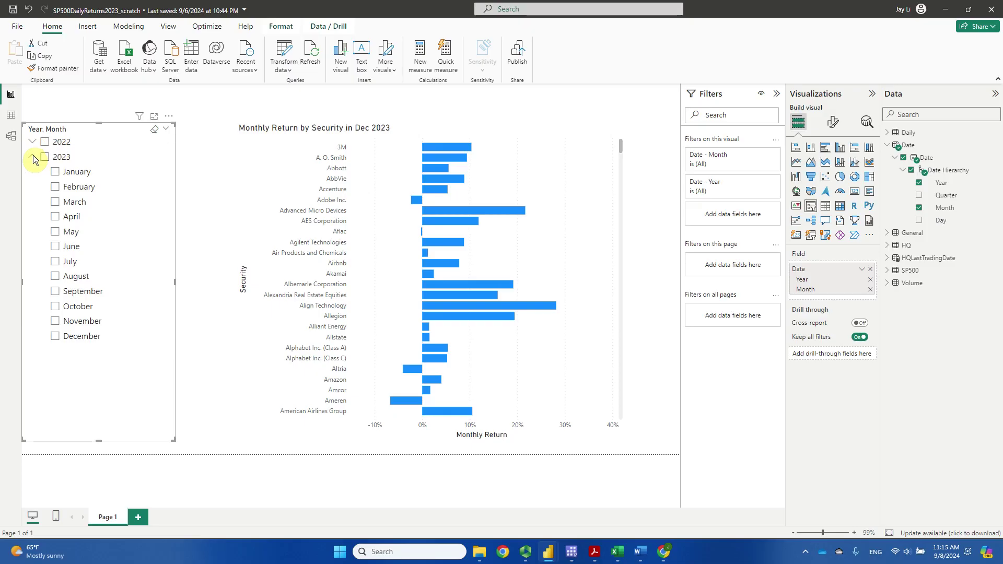
{"action": "left_click", "coordinate": [33, 157]}
{"action": "left_click", "coordinate": [33, 156]}
{"action": "left_click", "coordinate": [58, 190]}
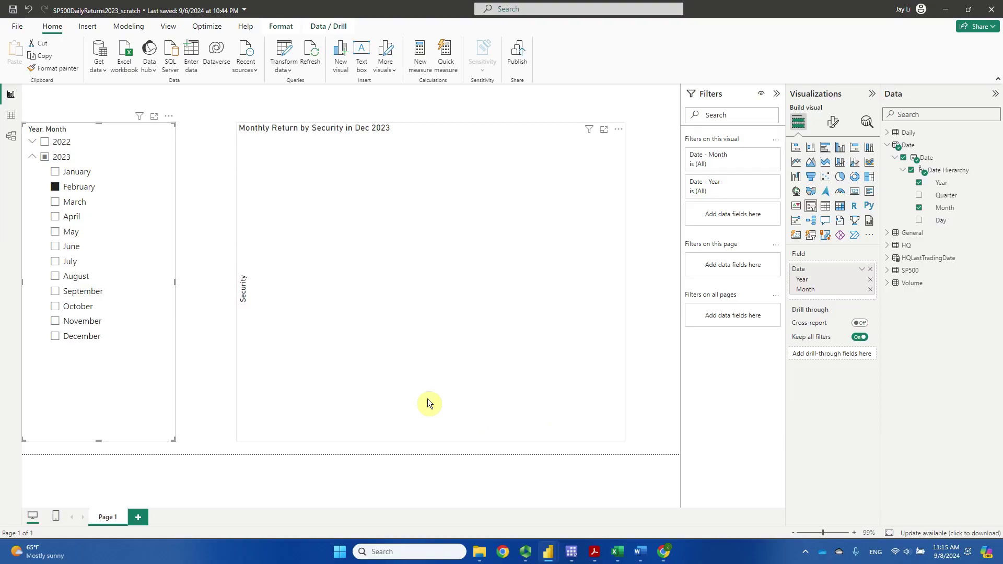
Clear the December and 2023 date filters on the bar chart
{"action": "left_click", "coordinate": [509, 137]}
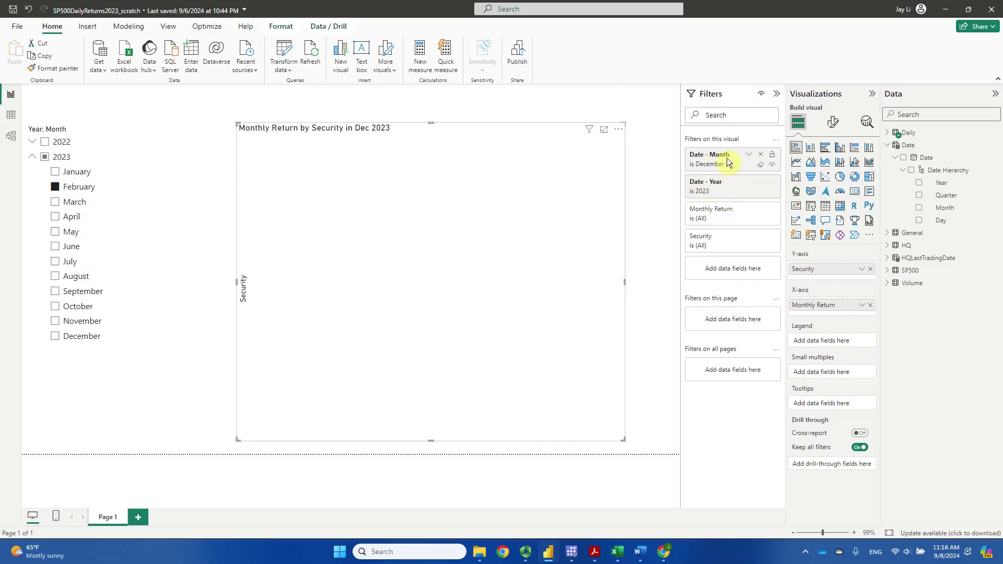
{"action": "left_click", "coordinate": [760, 166]}
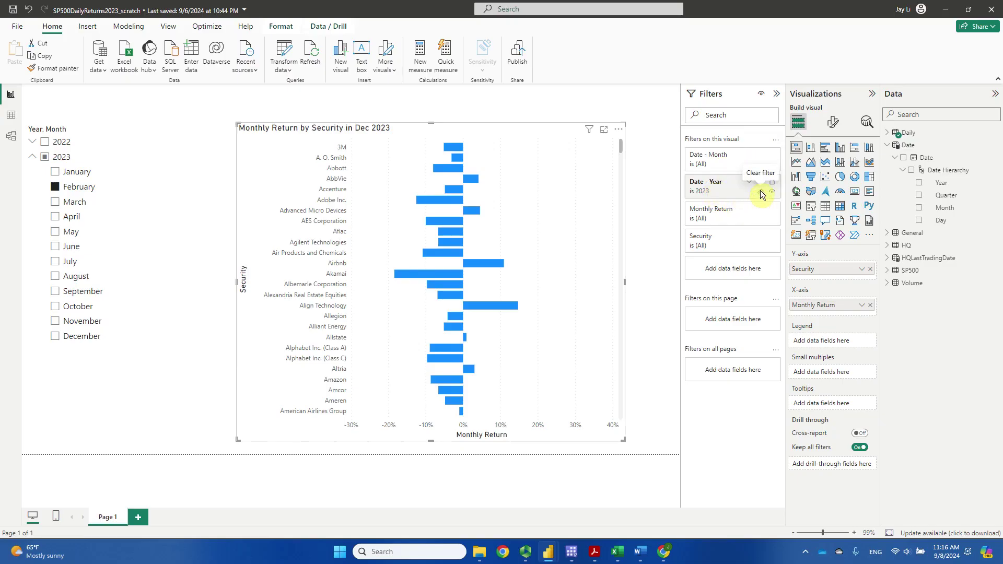
{"action": "left_click", "coordinate": [761, 190]}
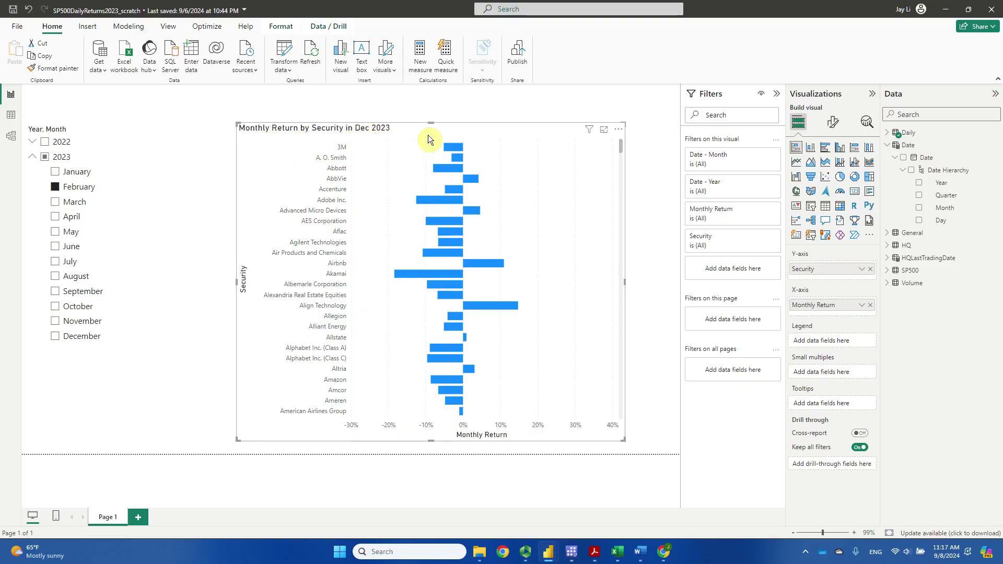
Shorten the bar chart's title to "Monthly Return by Security" by removing the month and year
{"action": "left_click", "coordinate": [834, 121]}
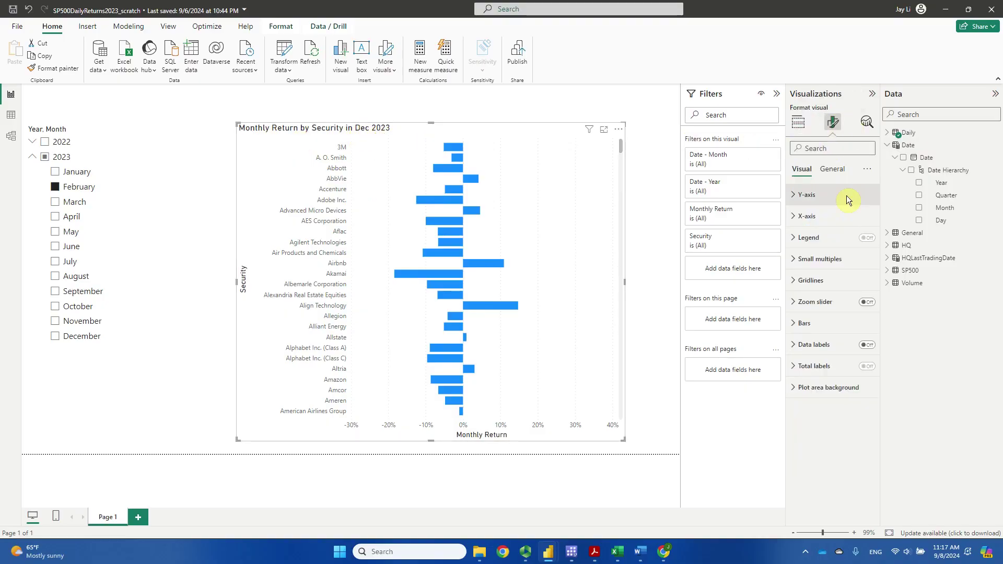
{"action": "left_click", "coordinate": [833, 170]}
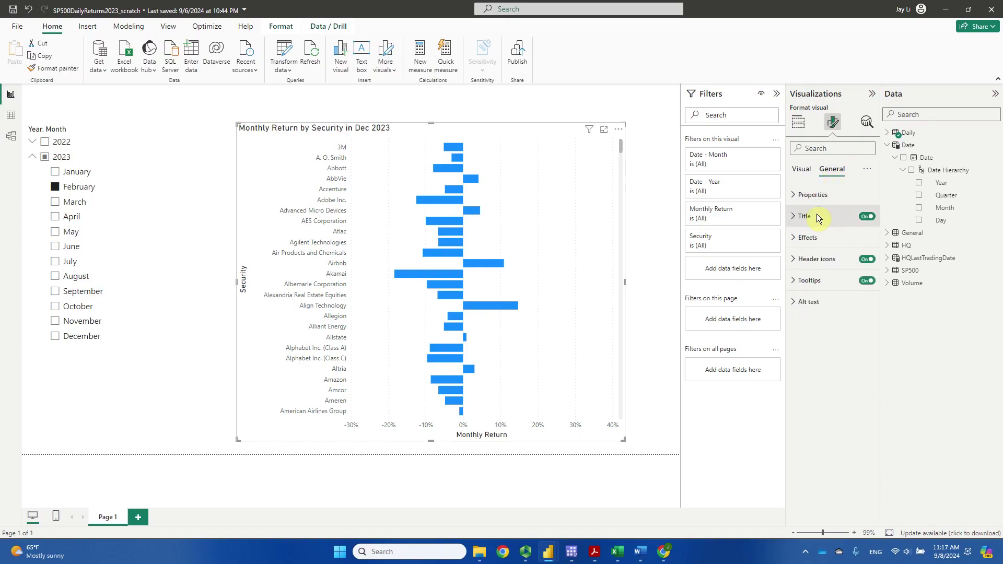
{"action": "left_click", "coordinate": [797, 224]}
{"action": "left_click", "coordinate": [808, 268]}
{"action": "key", "text": "ctrl+Right"}
{"action": "key", "text": "ctrl+Right"}
{"action": "key", "text": "ctrl+Right"}
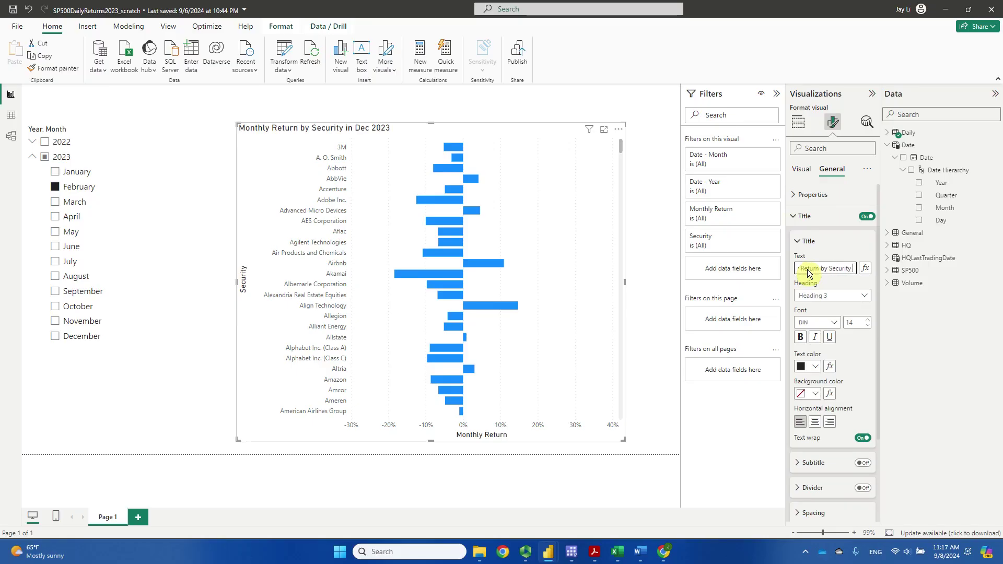
{"action": "key", "text": "Delete"}
{"action": "key", "text": "Delete"}
{"action": "key", "text": "Delete"}
{"action": "key", "text": "Delete"}
{"action": "key", "text": "Delete"}
{"action": "key", "text": "Delete"}
{"action": "key", "text": "Delete"}
{"action": "key", "text": "Delete"}
{"action": "key", "text": "Delete"}
{"action": "key", "text": "Delete"}
{"action": "key", "text": "Delete"}
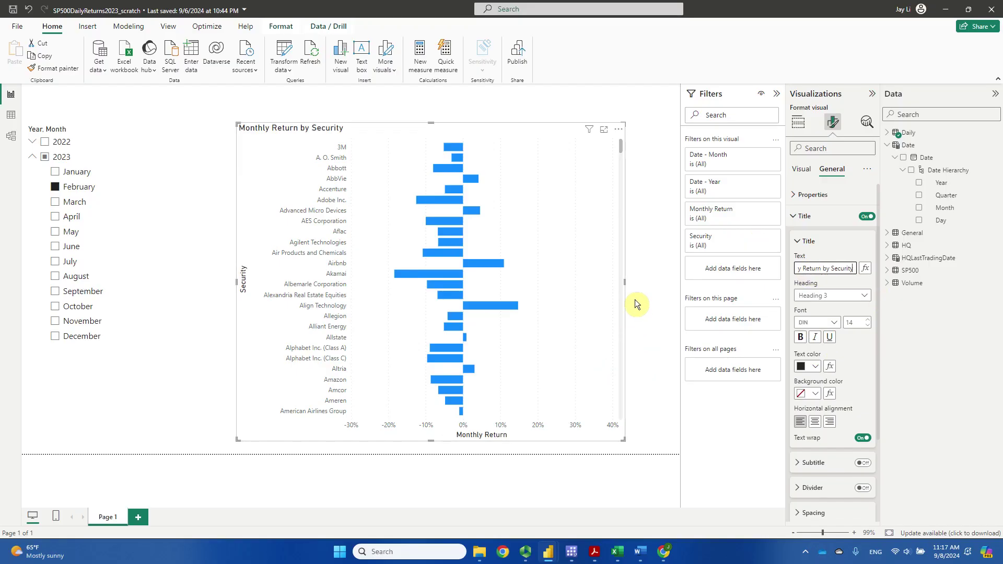
{"action": "left_click", "coordinate": [797, 217]}
{"action": "left_click", "coordinate": [658, 230]}
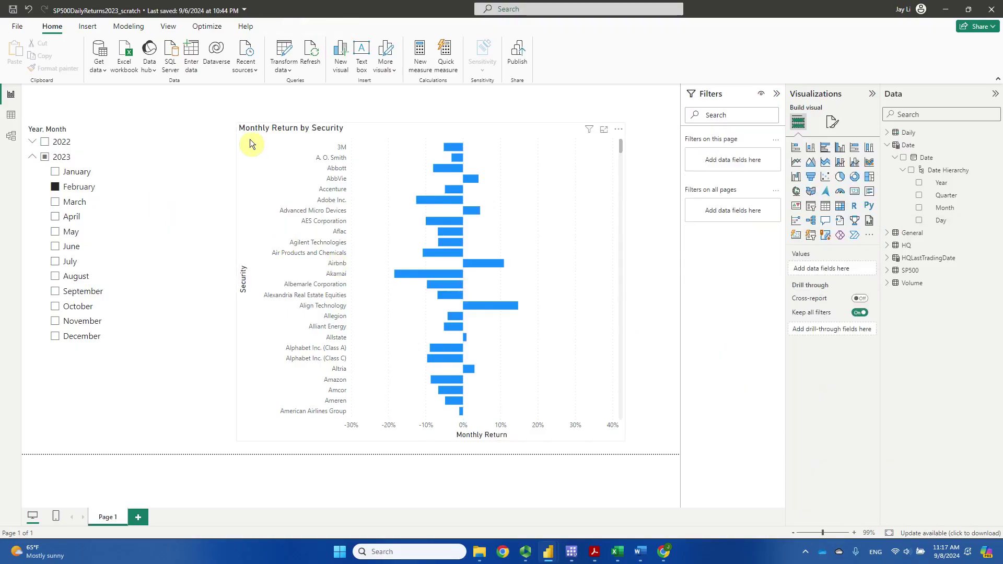
Filter the chart with the slicer to May, August and November 2023 in turn to compare the returns
{"action": "left_click", "coordinate": [58, 233]}
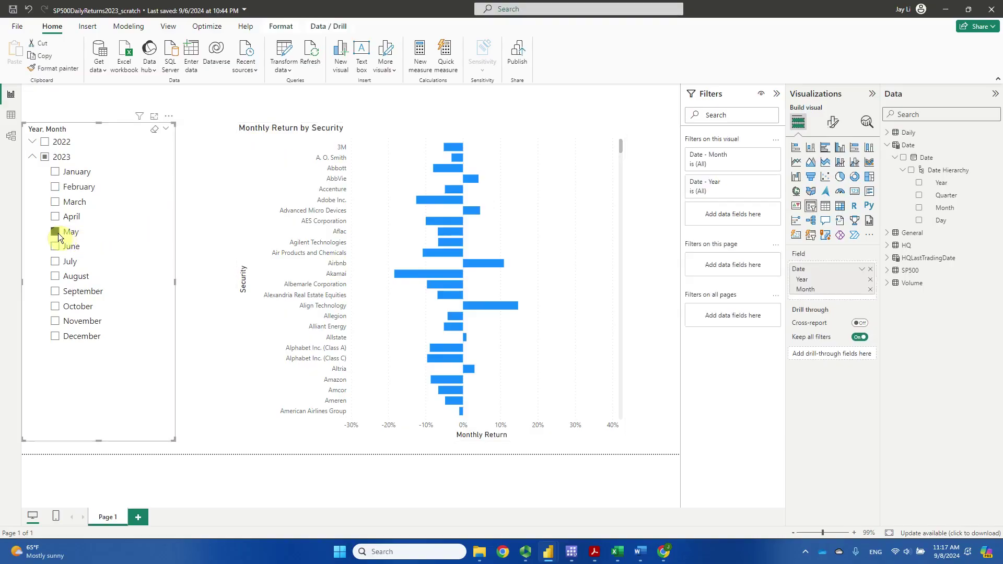
{"action": "left_click", "coordinate": [56, 277]}
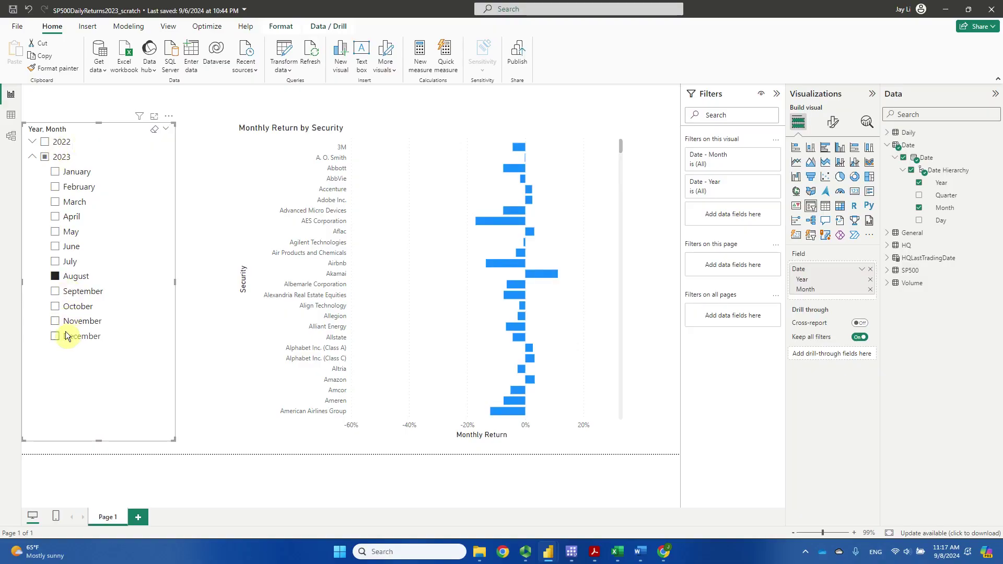
{"action": "left_click", "coordinate": [54, 322]}
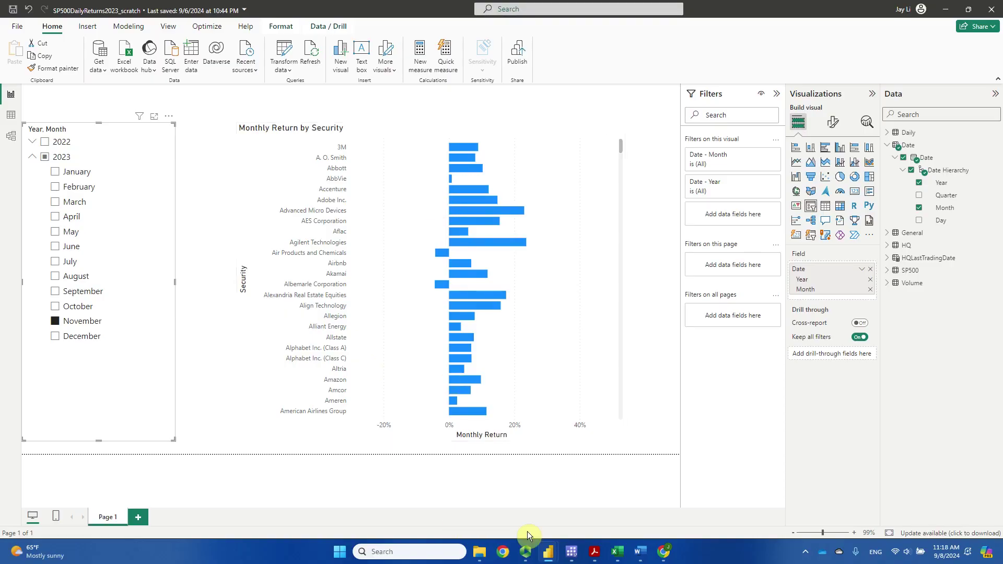
{"action": "mouse_move", "coordinate": [572, 551]}
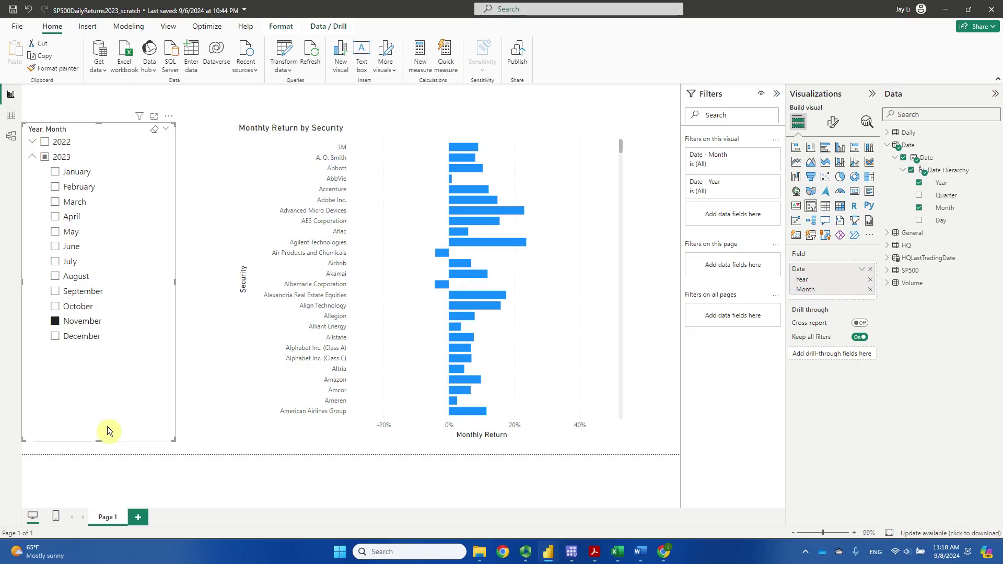
Delete the Year and Month slicer from the page
{"action": "left_click", "coordinate": [133, 171]}
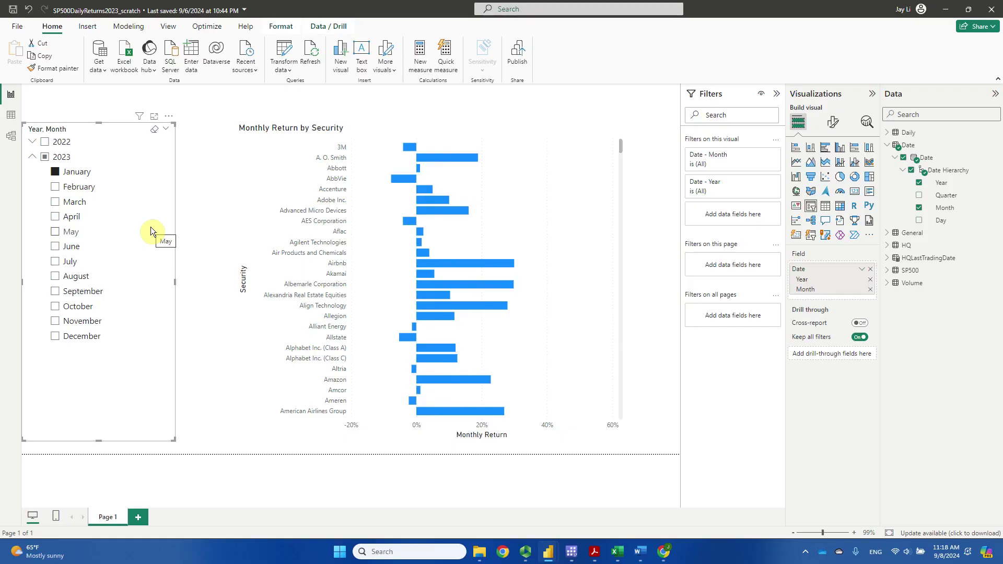
{"action": "key", "text": "Delete"}
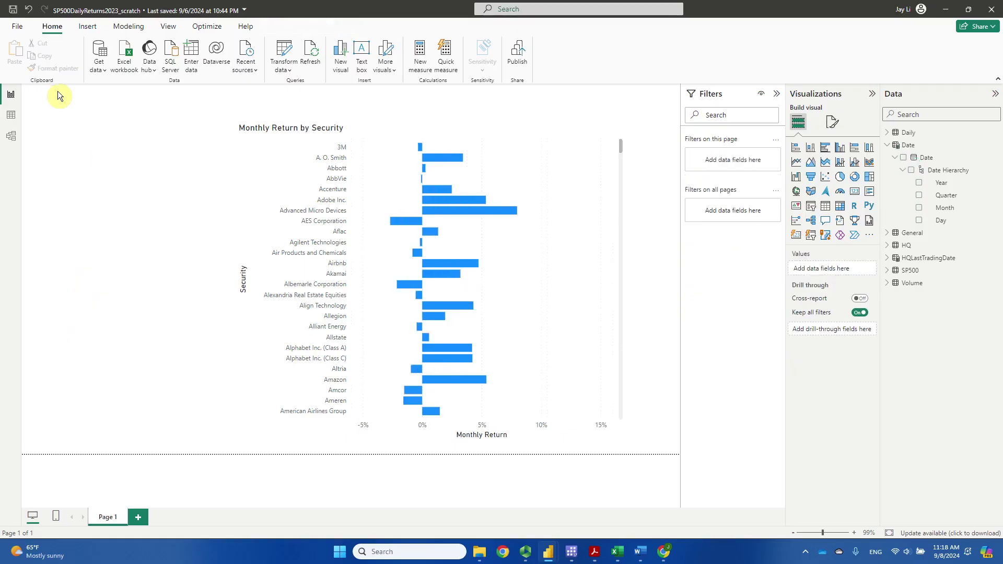
Filter the bar chart to Date Month December and Date Year 2023 with visual-level filters
{"action": "left_click", "coordinate": [532, 155]}
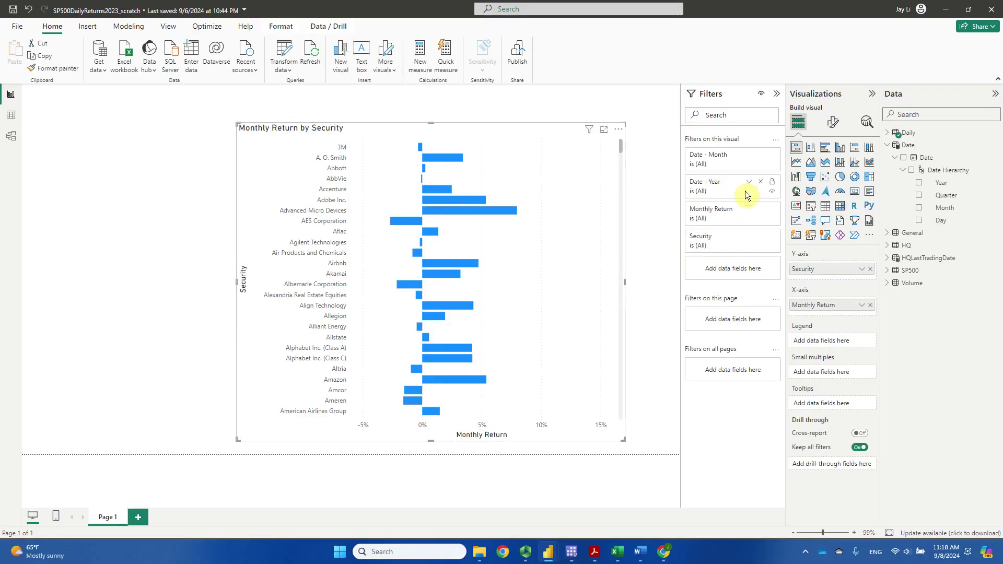
{"action": "left_click", "coordinate": [749, 156]}
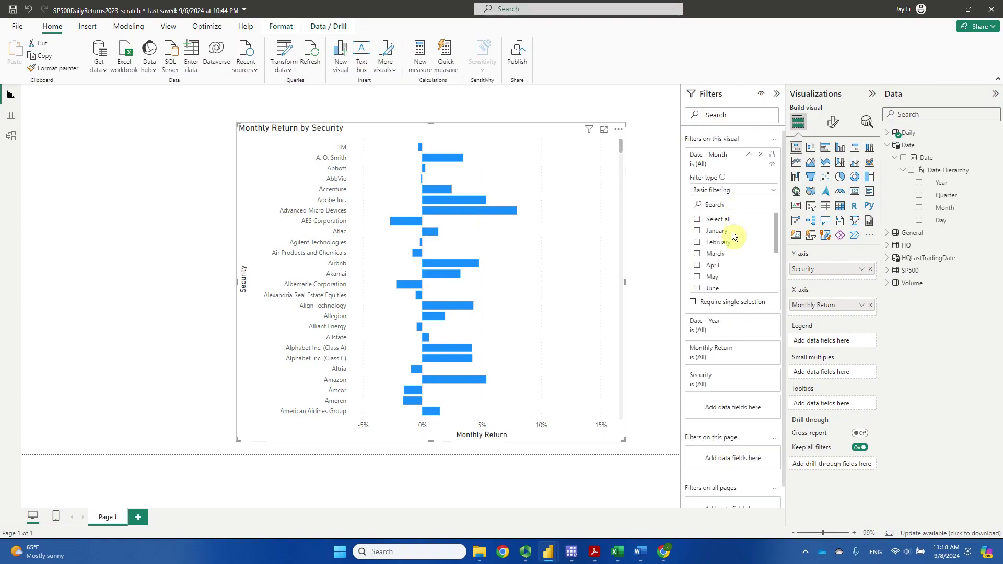
{"action": "scroll", "coordinate": [742, 239], "scroll_direction": "down", "scroll_amount": 3}
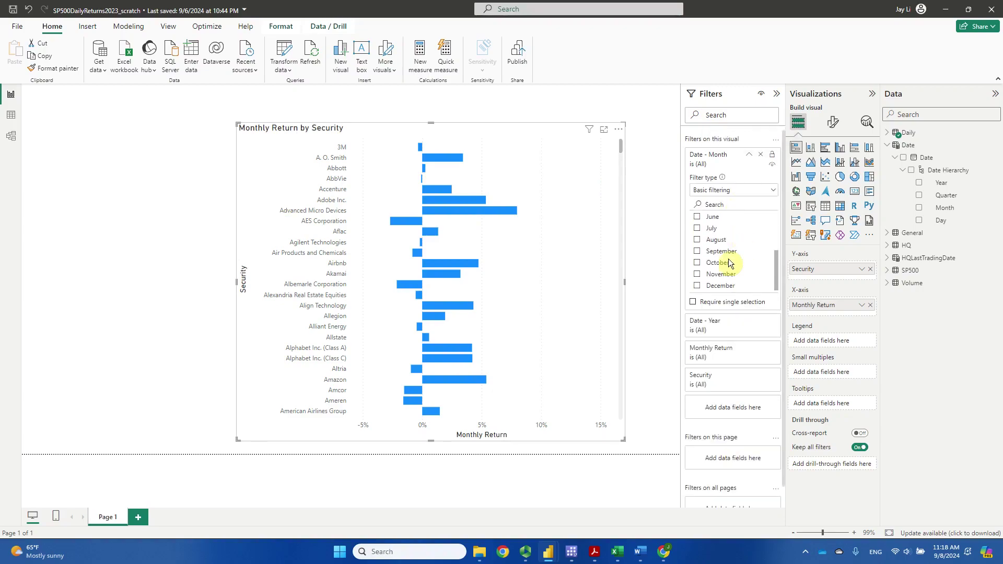
{"action": "left_click", "coordinate": [696, 287]}
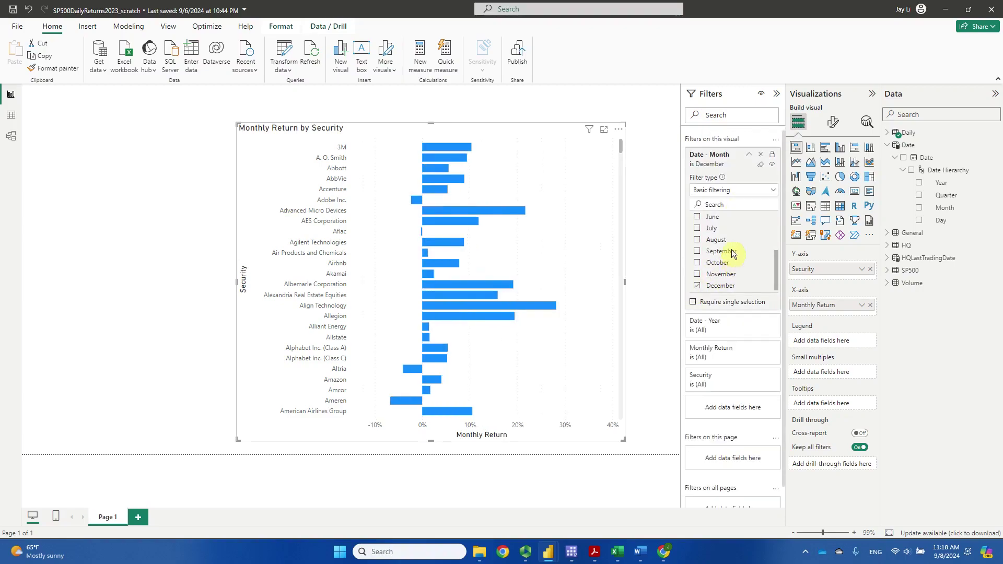
{"action": "left_click", "coordinate": [750, 322]}
{"action": "left_click", "coordinate": [700, 289]}
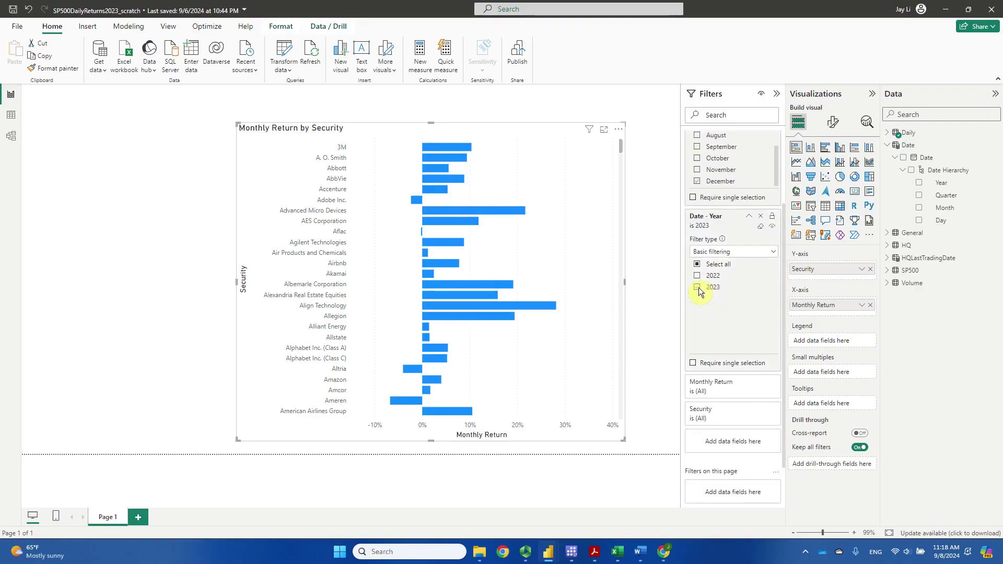
{"action": "left_click", "coordinate": [748, 218]}
{"action": "scroll", "coordinate": [739, 251], "scroll_direction": "up", "scroll_amount": 3}
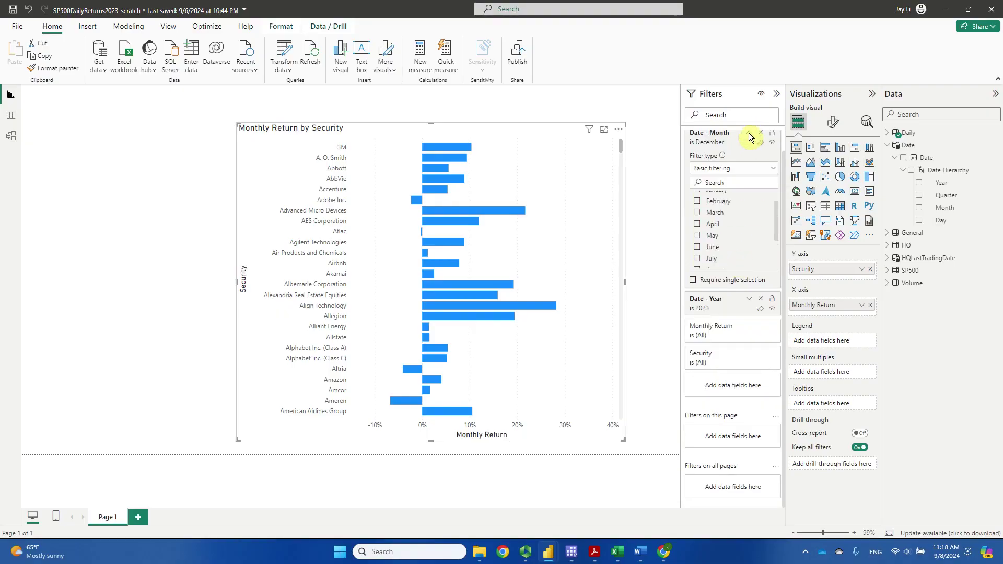
{"action": "left_click", "coordinate": [749, 136]}
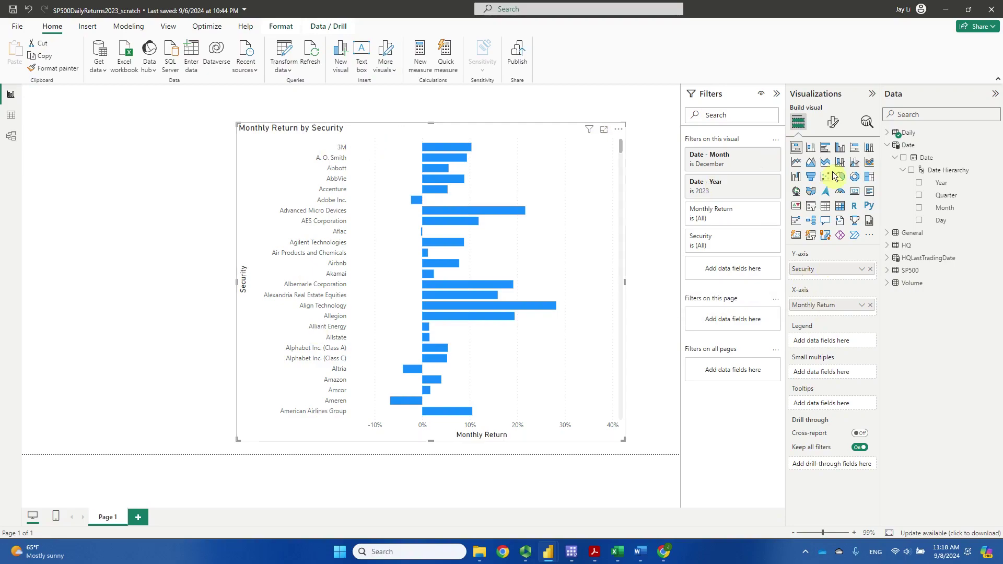
Extend the bar chart's title to "Monthly Return by Security in Dec 2023"
{"action": "left_click", "coordinate": [834, 121]}
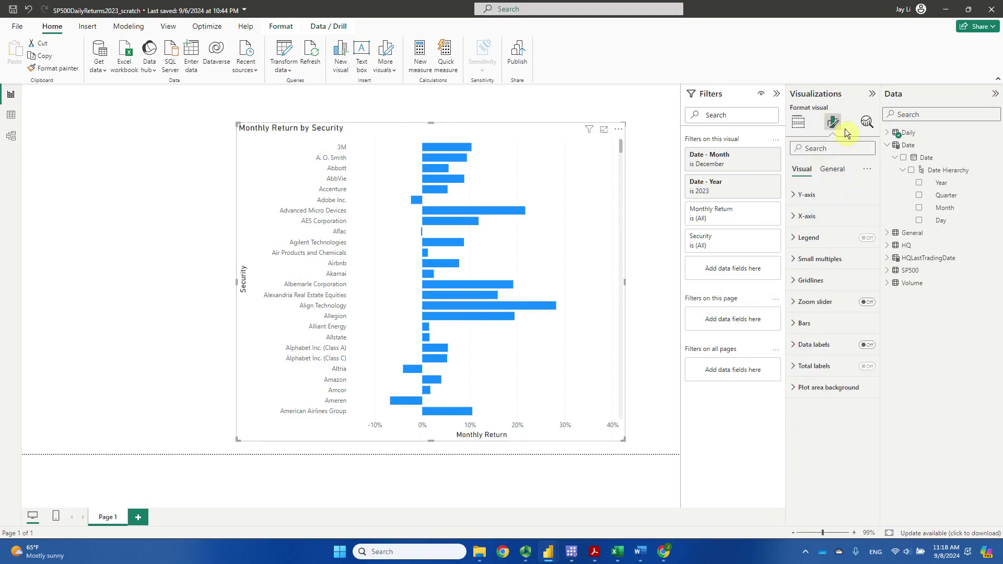
{"action": "left_click", "coordinate": [836, 171]}
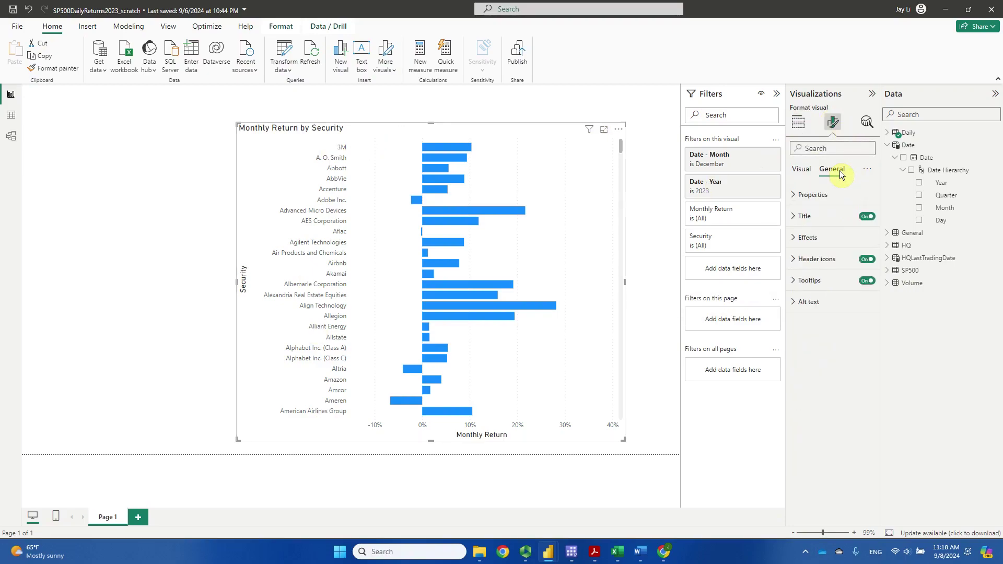
{"action": "left_click", "coordinate": [795, 217]}
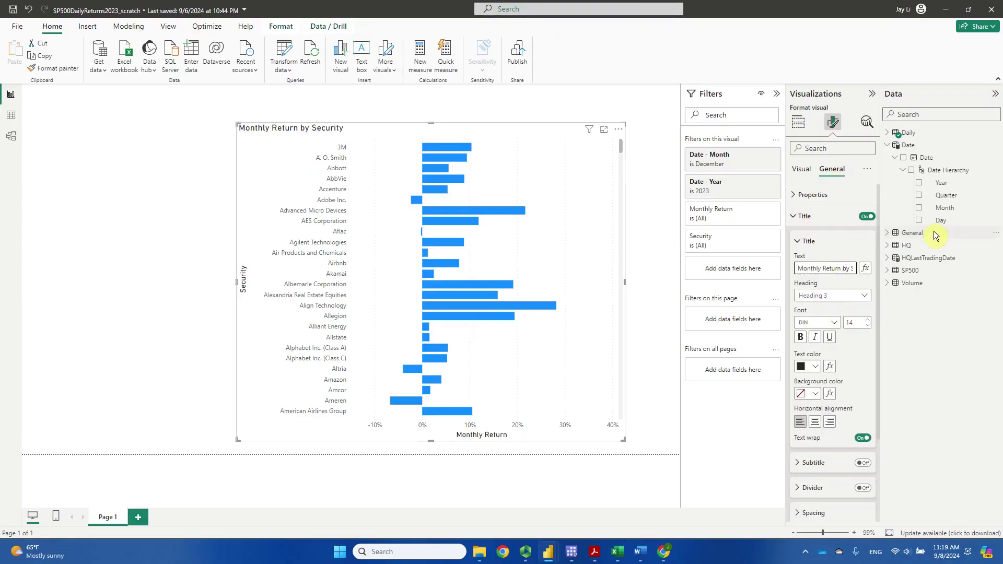
{"action": "mouse_move", "coordinate": [935, 236]}
{"action": "type", "text": "in Dec"}
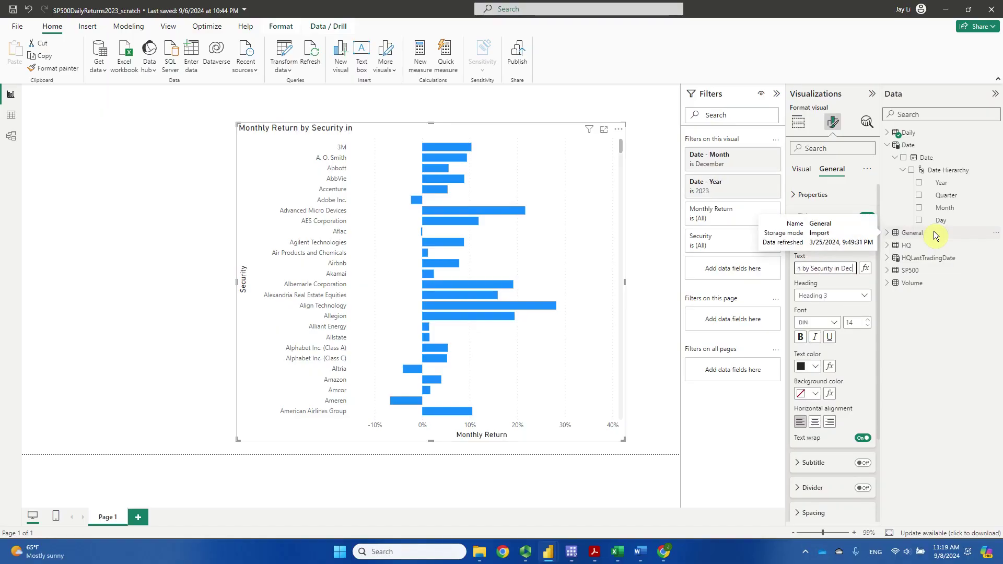
{"action": "type", "text": " 2023"}
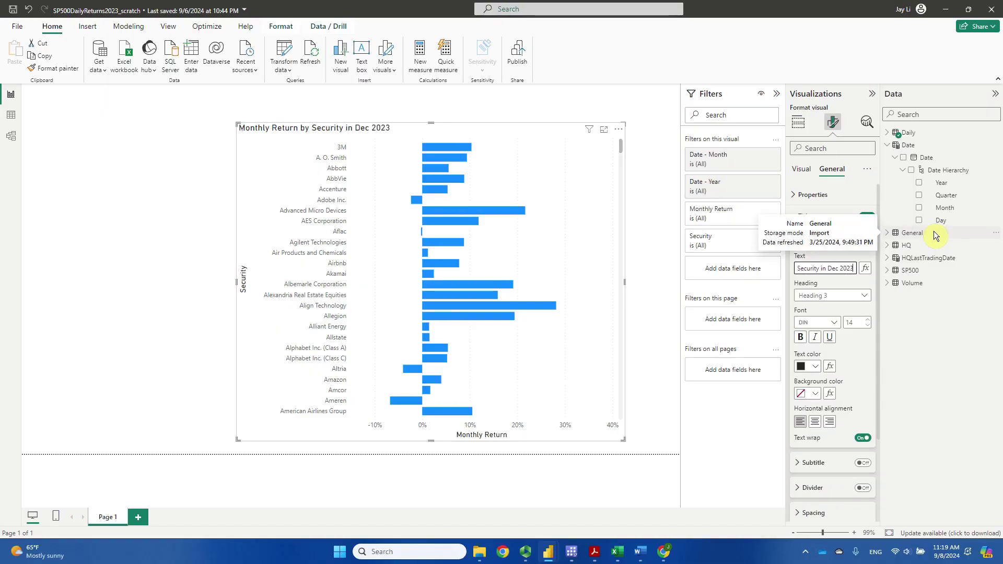